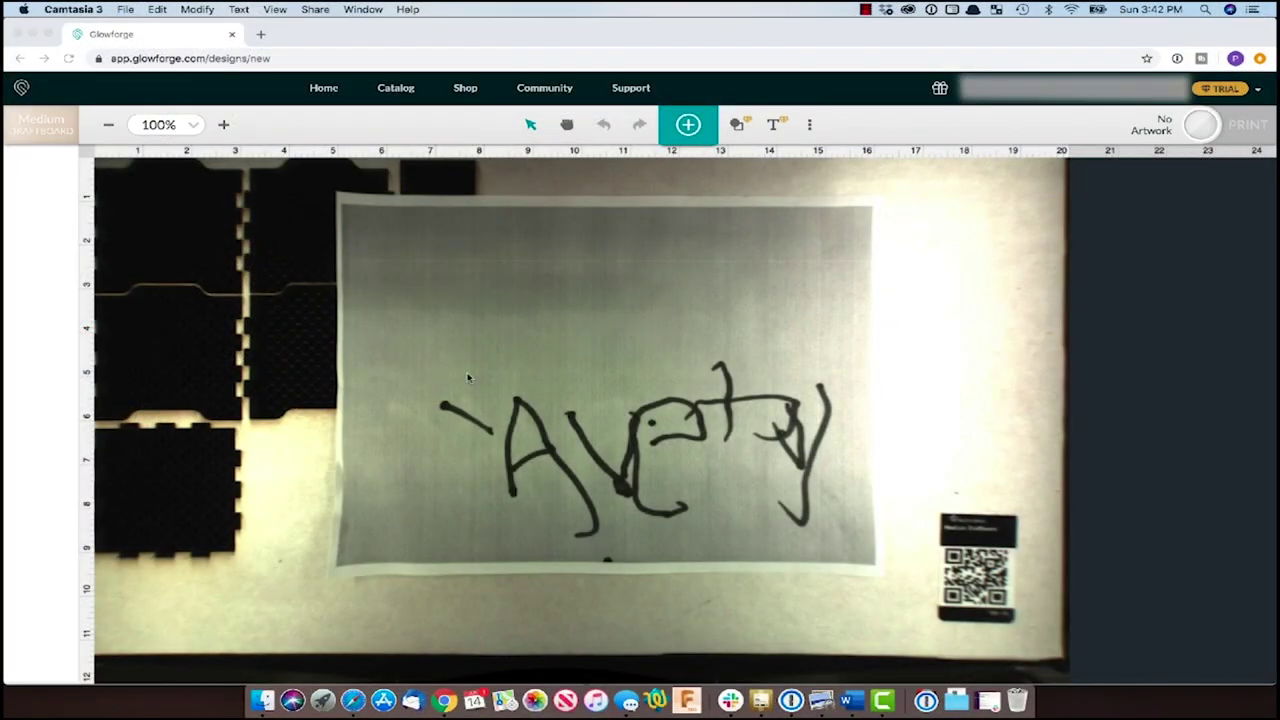
Trace the handwritten signature from the bed, then shrink it and move it near the top
left_click(700, 124)
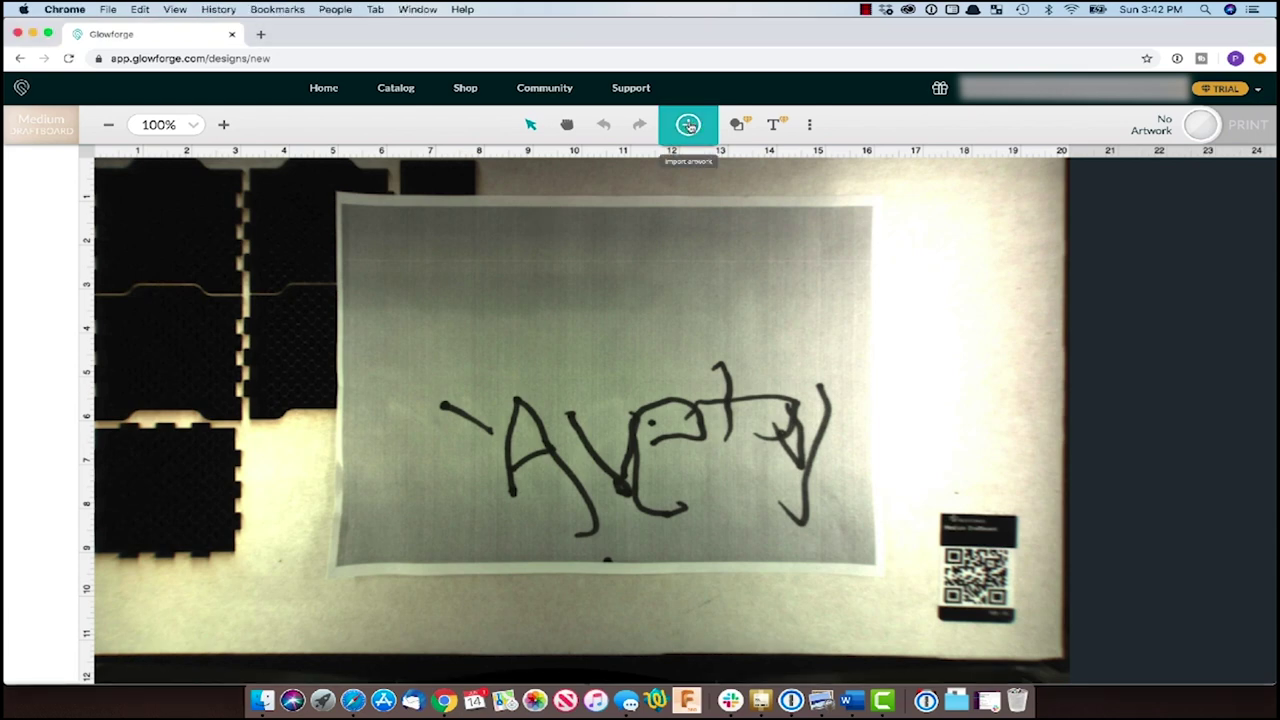
left_click(689, 125)
left_click(783, 180)
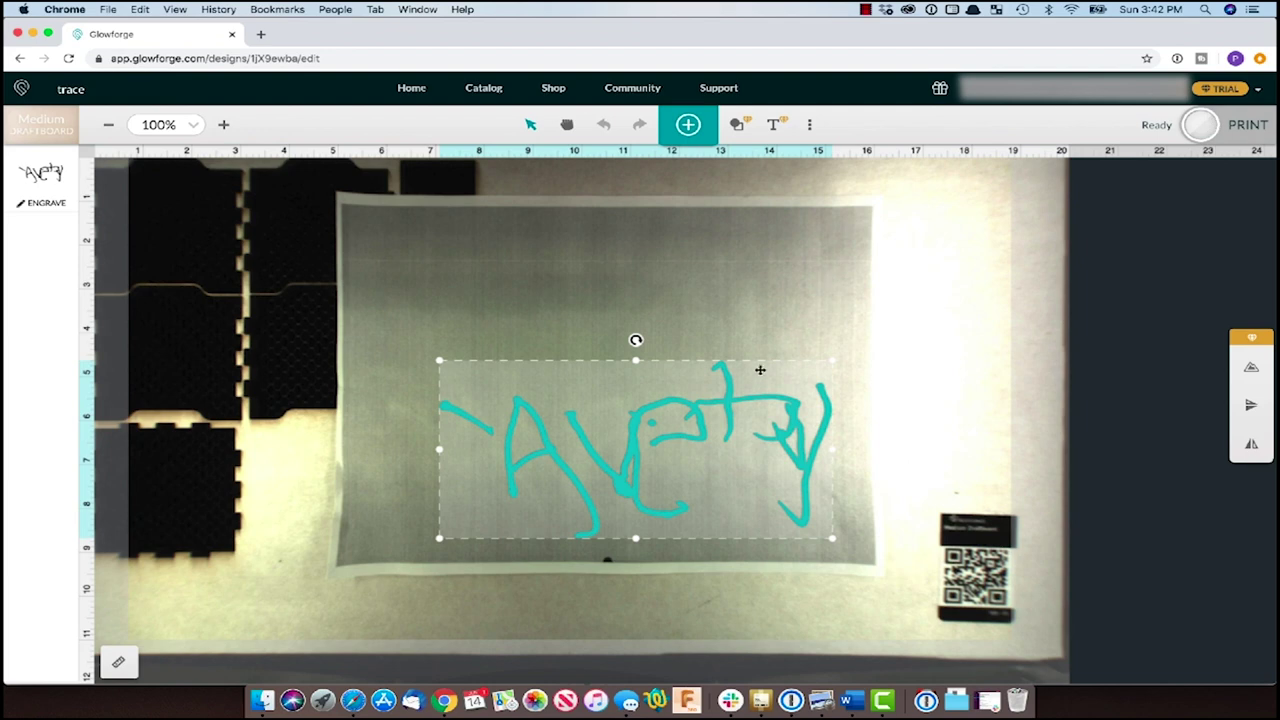
left_click_drag(729, 398, 761, 283)
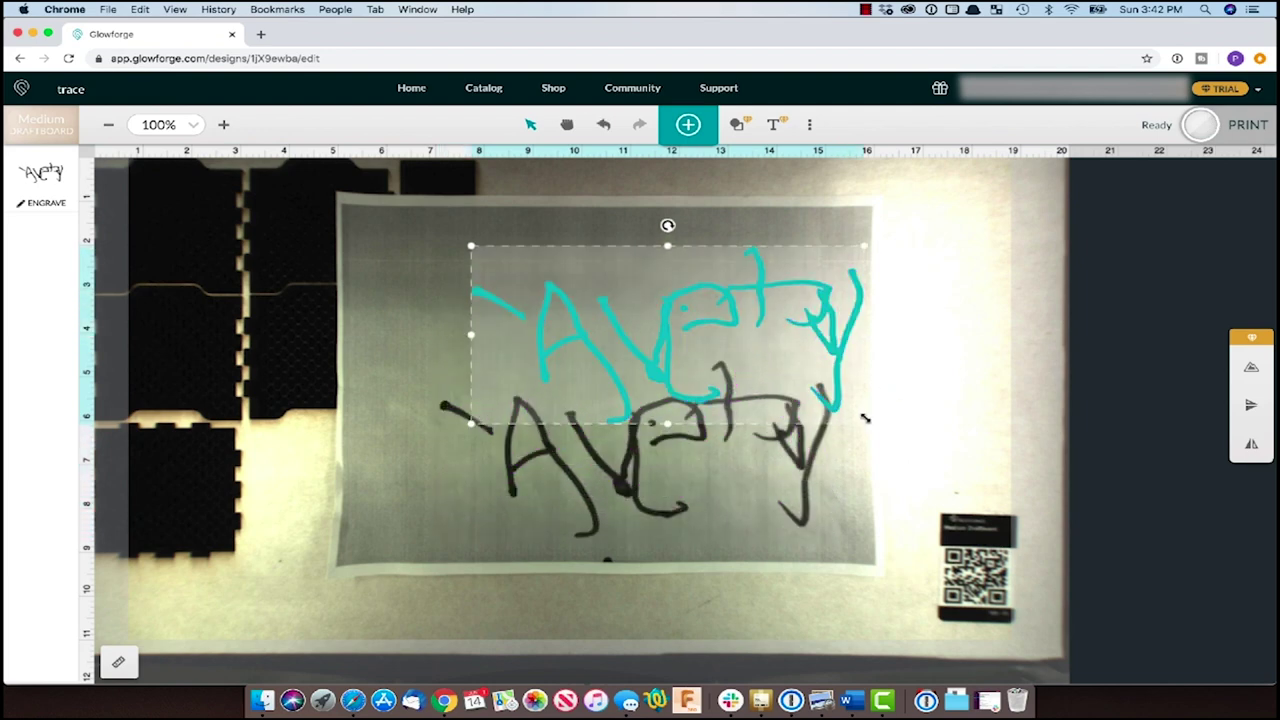
left_click_drag(867, 421, 761, 311)
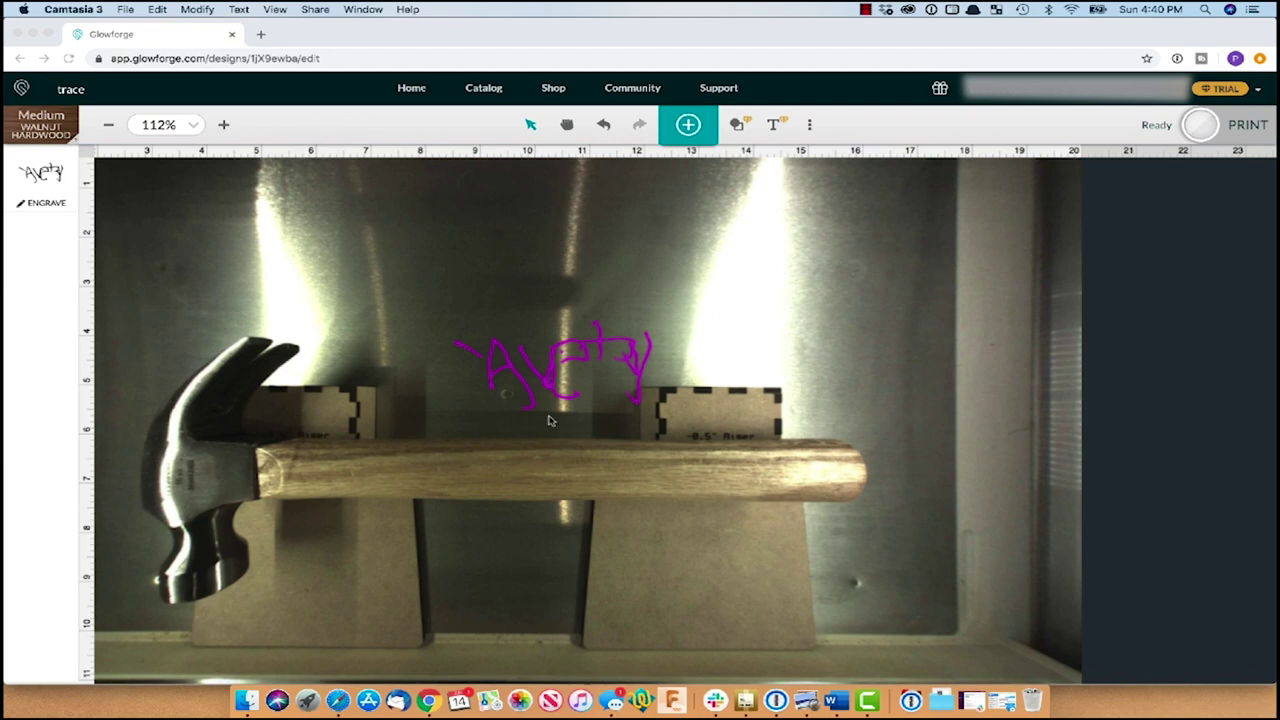
Set the machine's focus point on the hammer handle using Set Focus
scroll(537, 456, "left", 3)
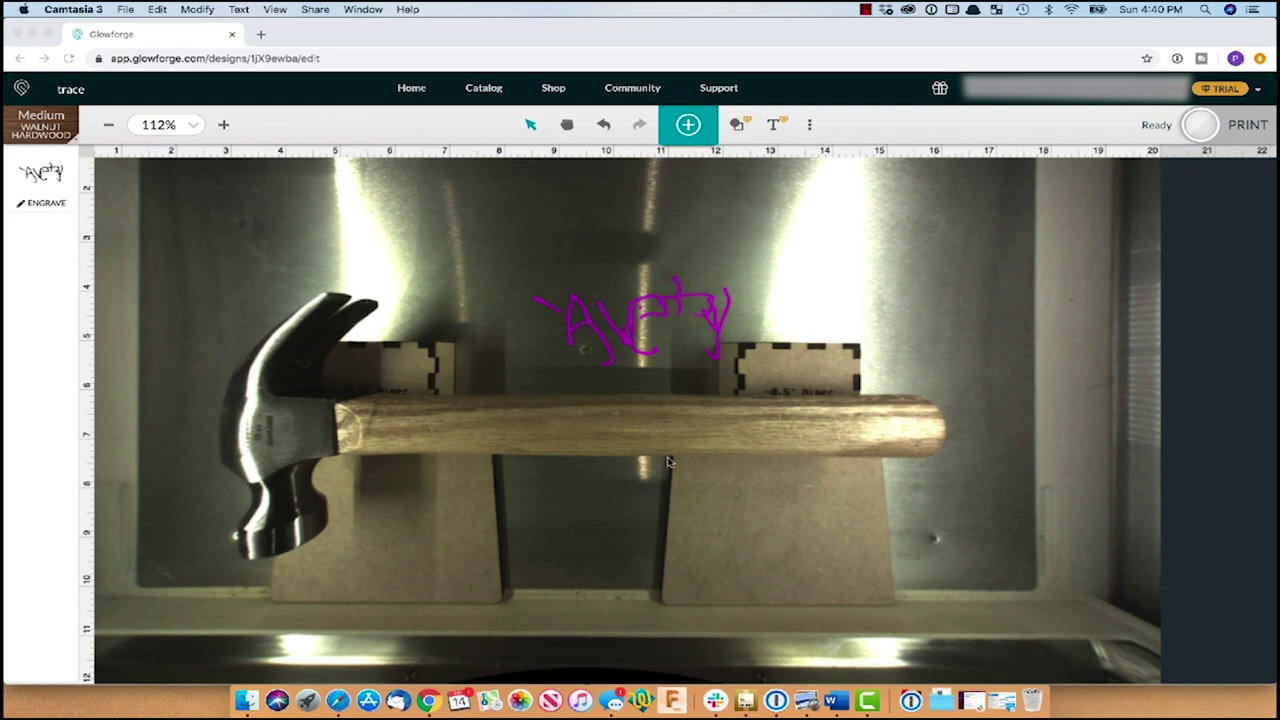
left_click(809, 127)
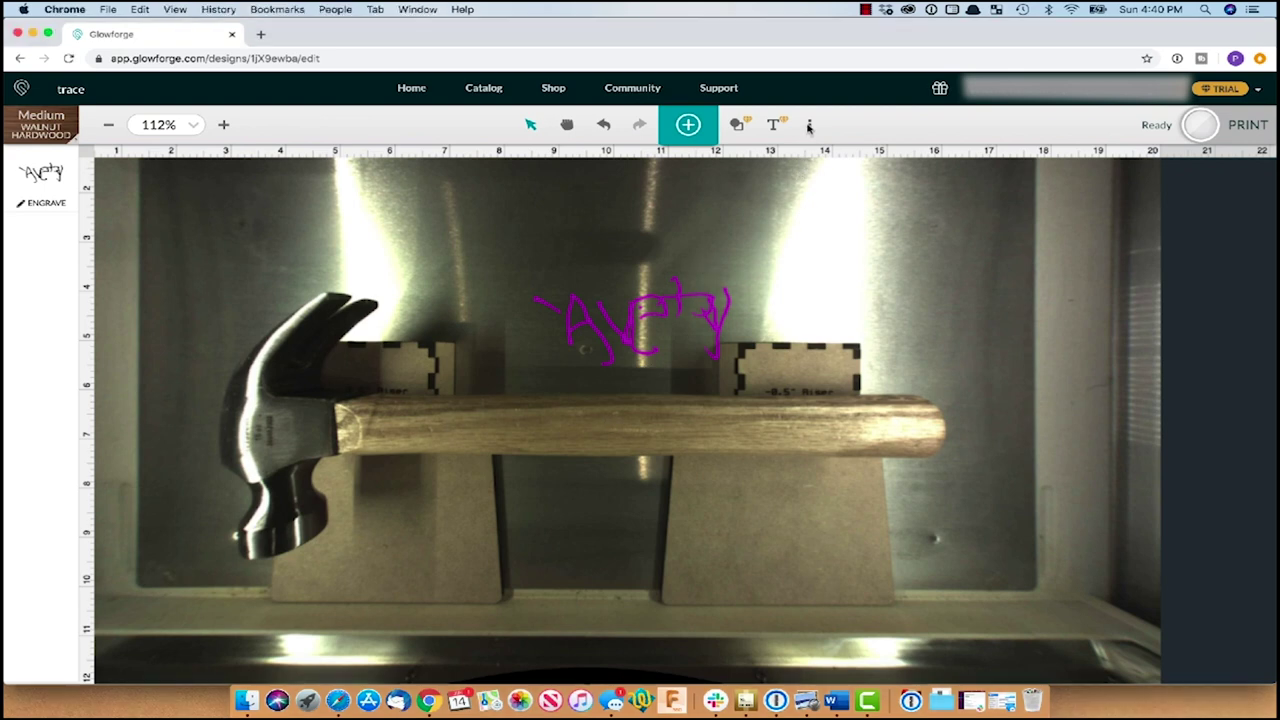
left_click(809, 125)
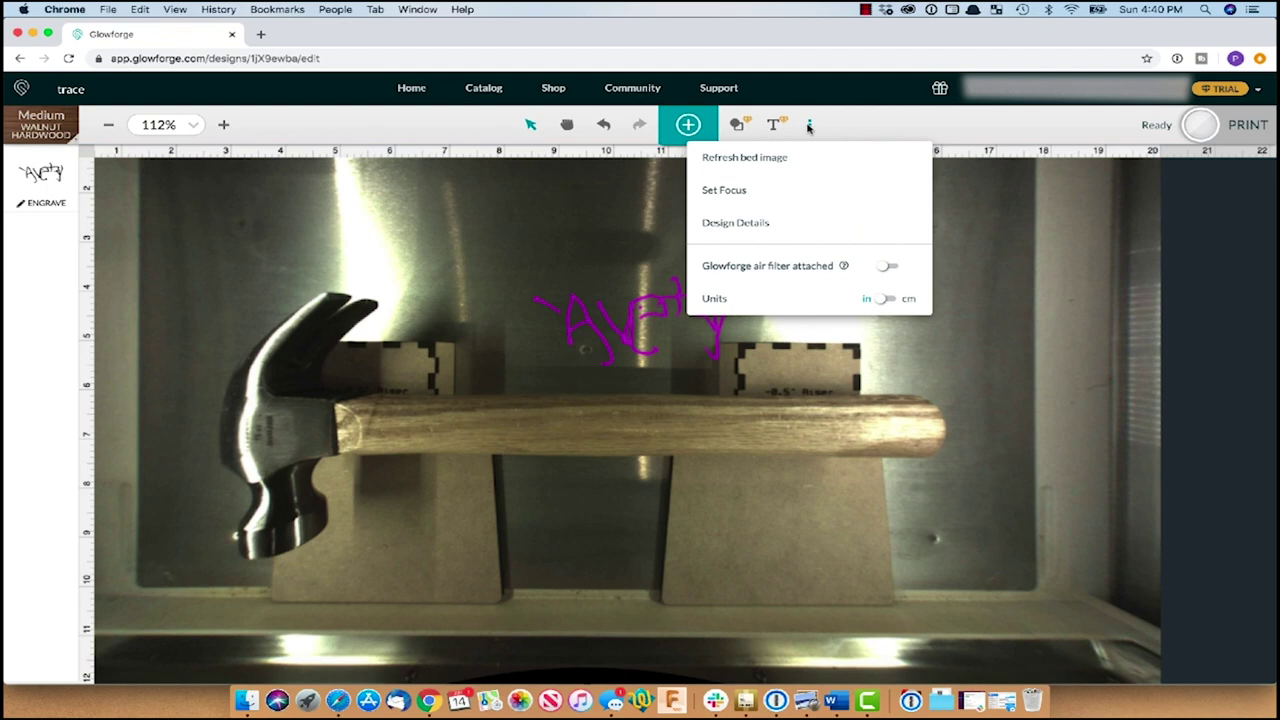
left_click(754, 191)
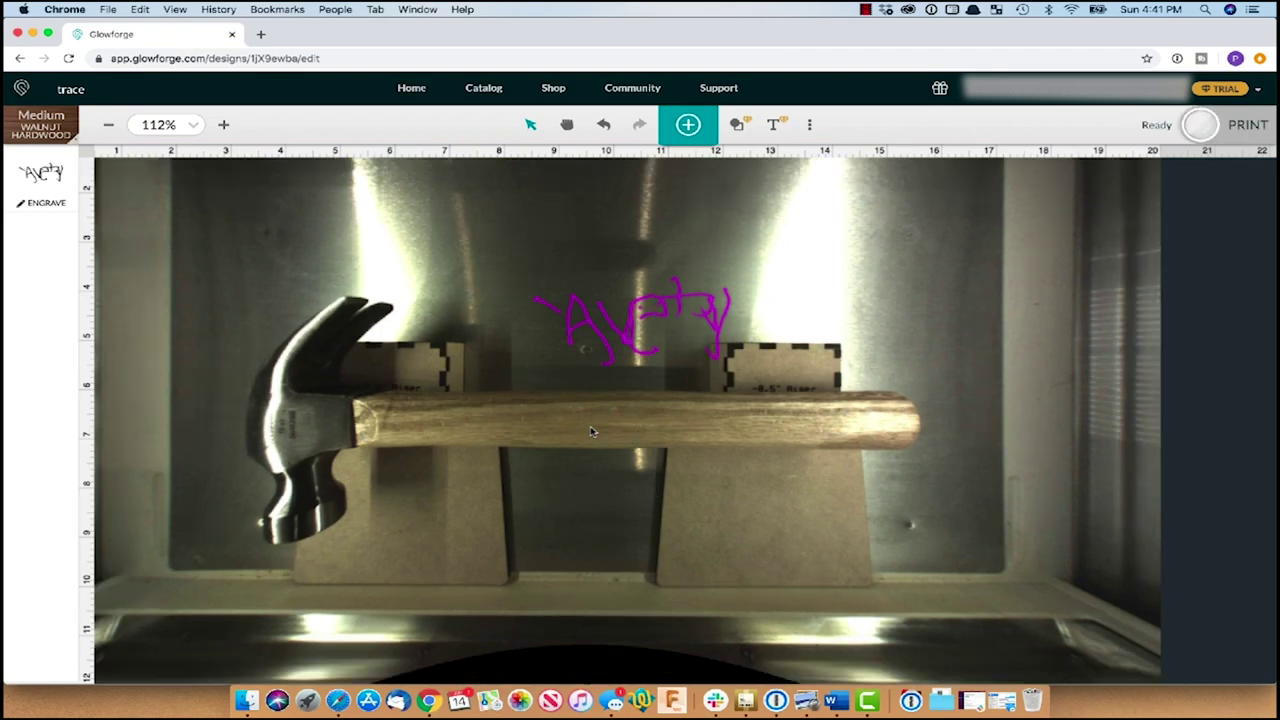
Reload the design page, which resets the material to UNKNOWN
scroll(591, 432, "up", 5)
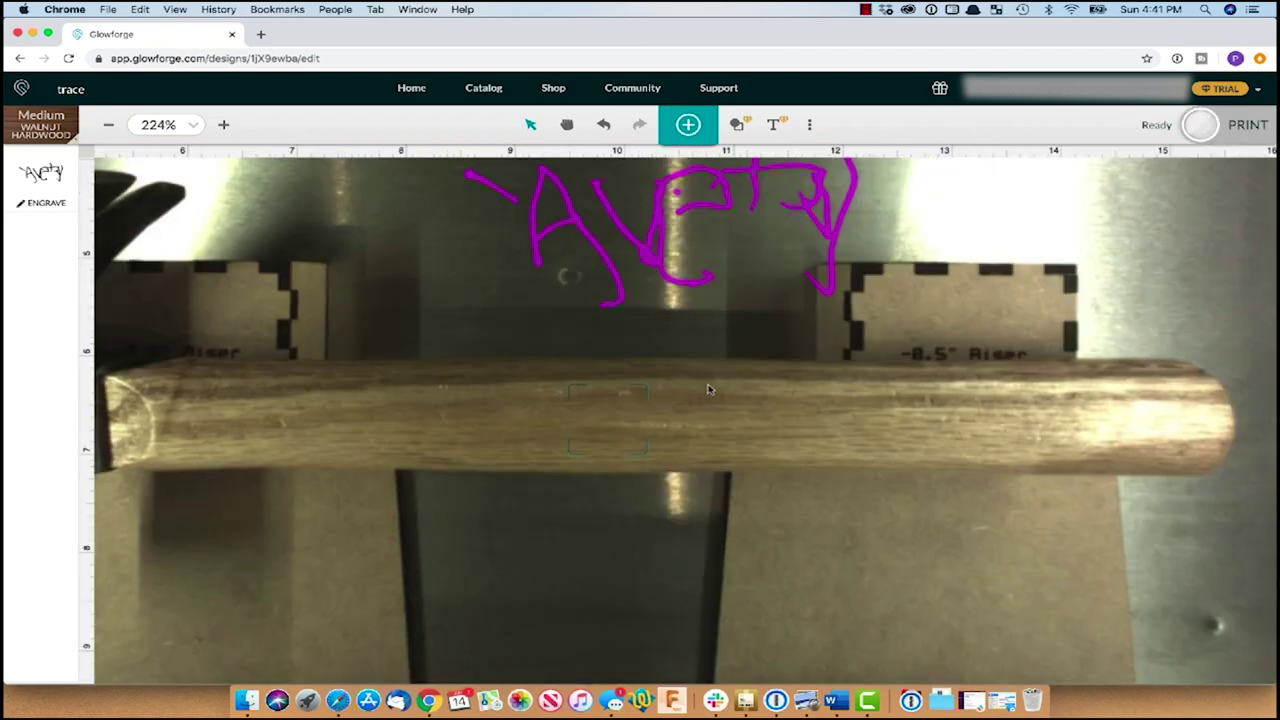
scroll(653, 403, "up", 2)
scroll(653, 403, "down", 3)
scroll(653, 403, "down", 5)
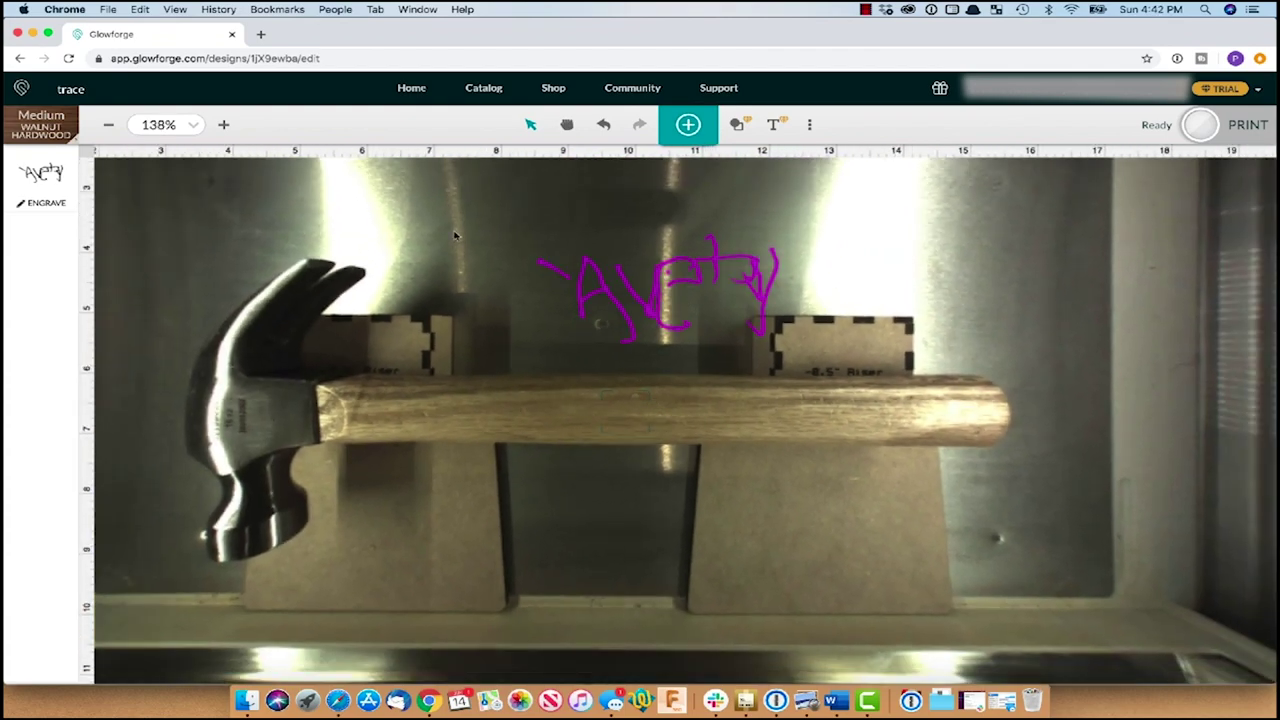
left_click(70, 58)
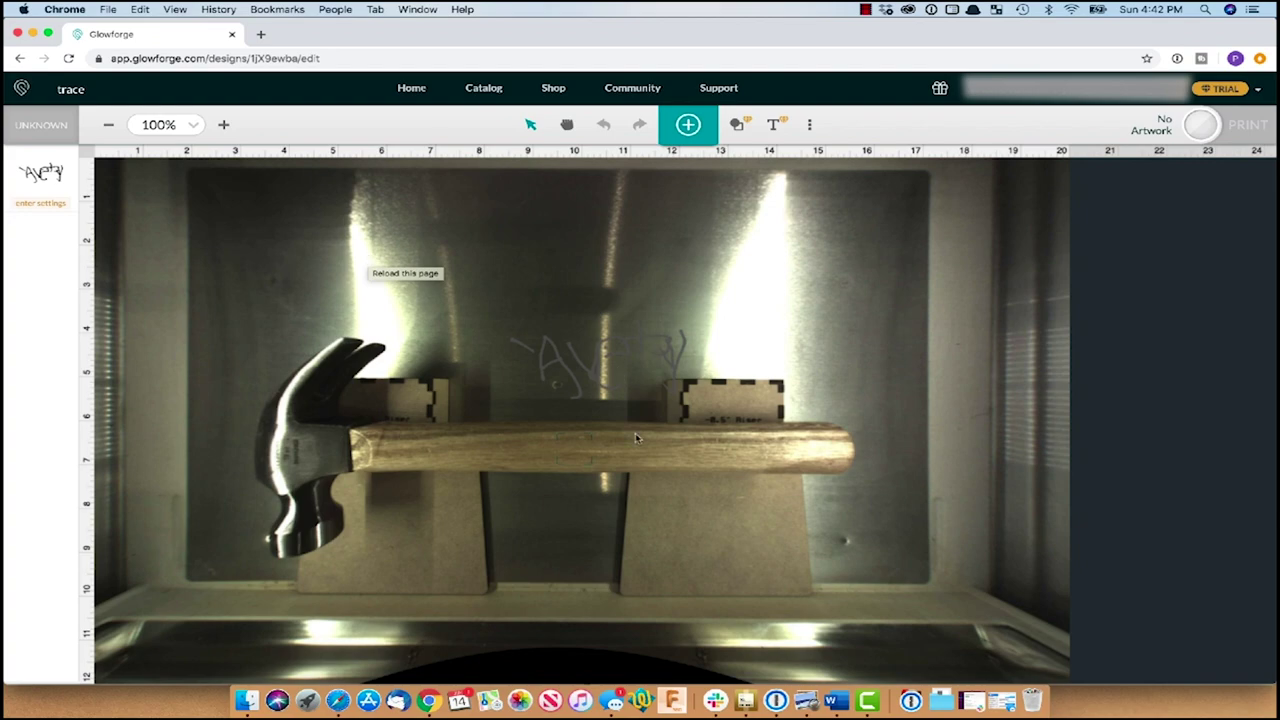
scroll(635, 433, "up", 5)
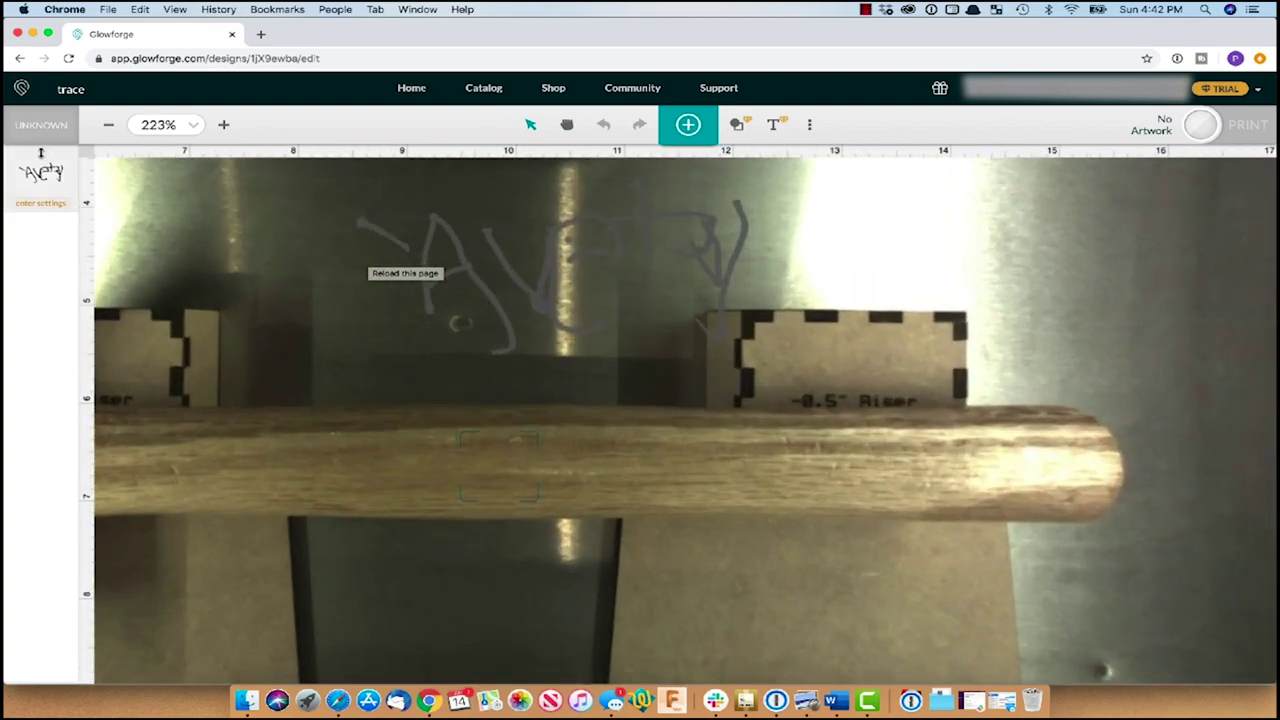
Choose Medium Walnut Hardwood, then shrink the signature and place it on the handle's right side
left_click(41, 128)
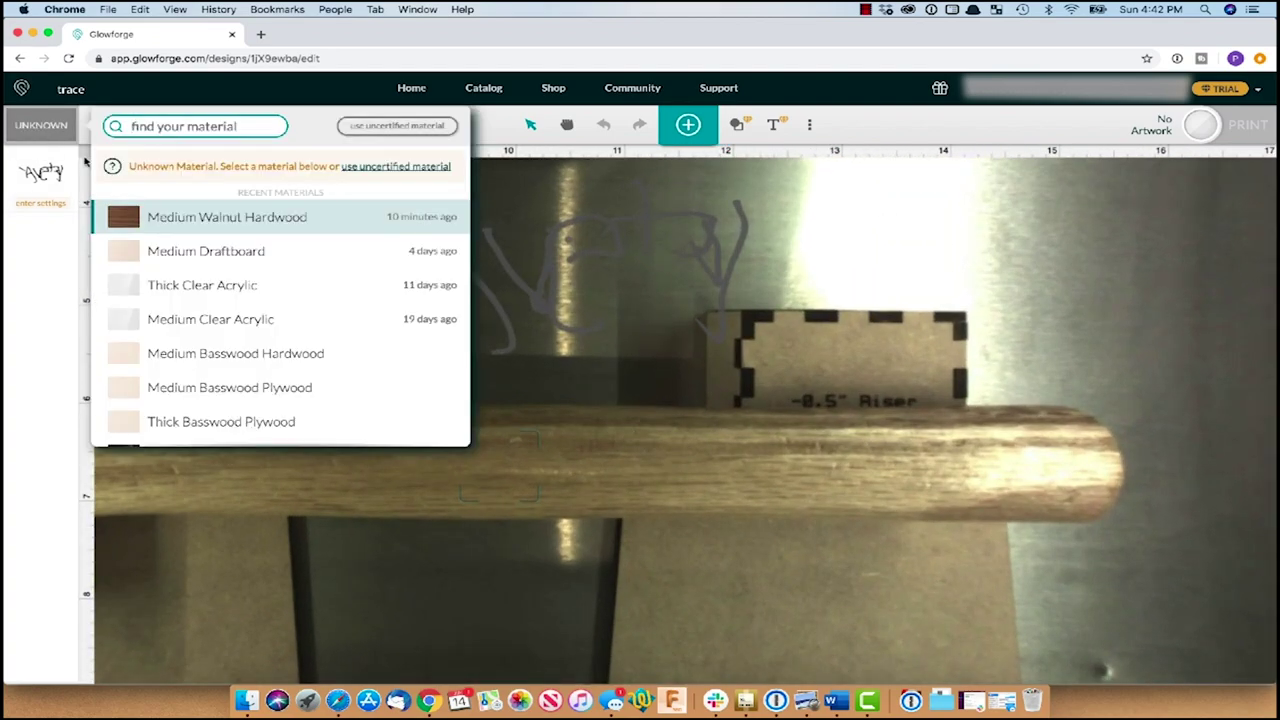
left_click(206, 222)
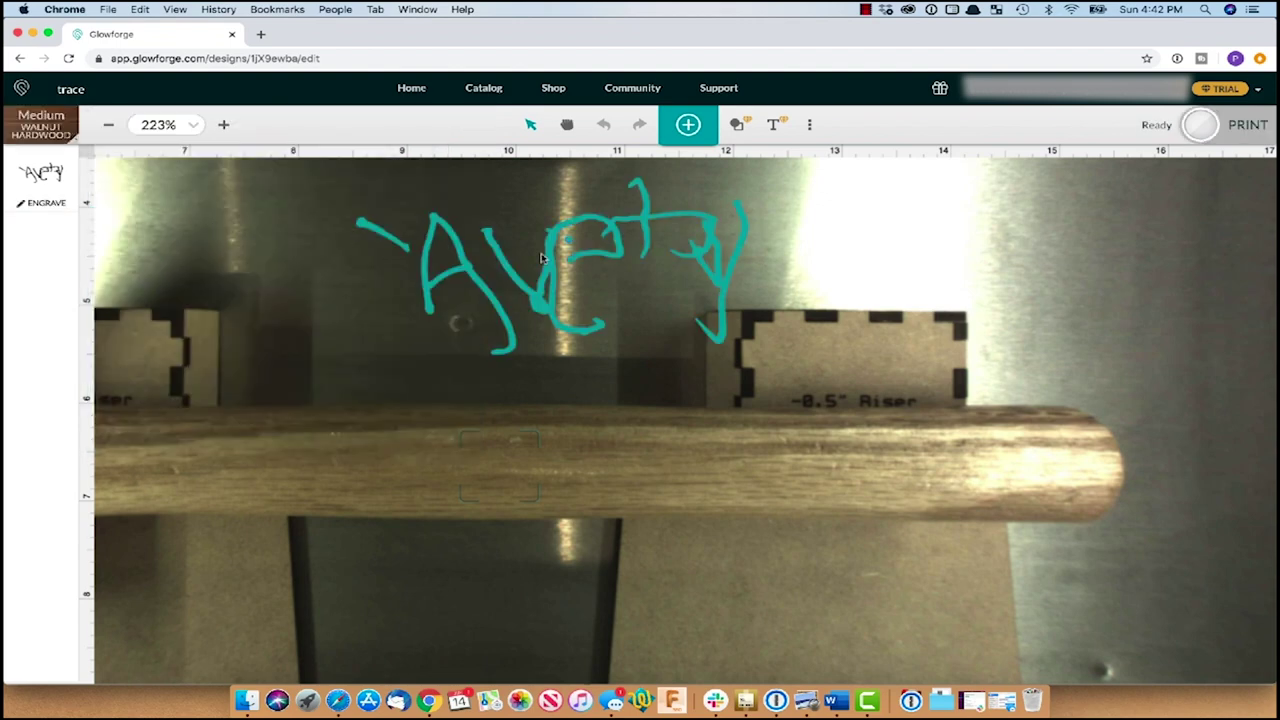
left_click(727, 333)
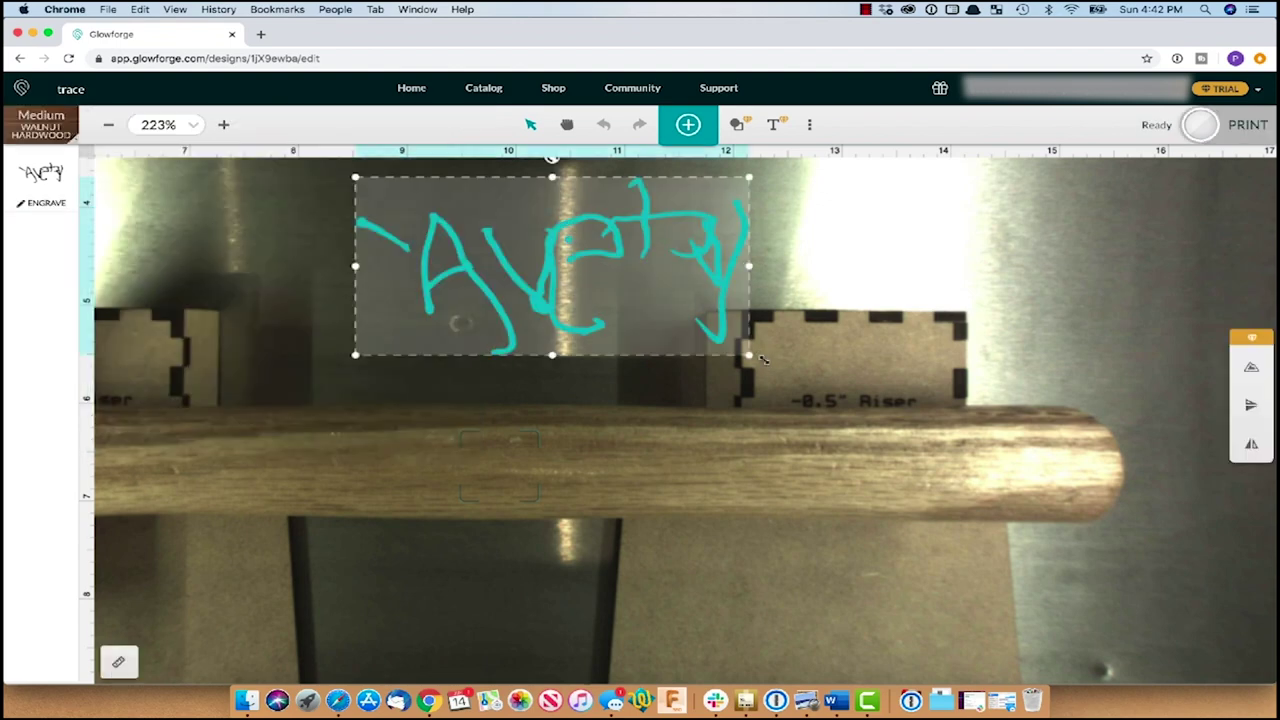
left_click_drag(749, 355, 494, 240)
left_click_drag(434, 204, 777, 457)
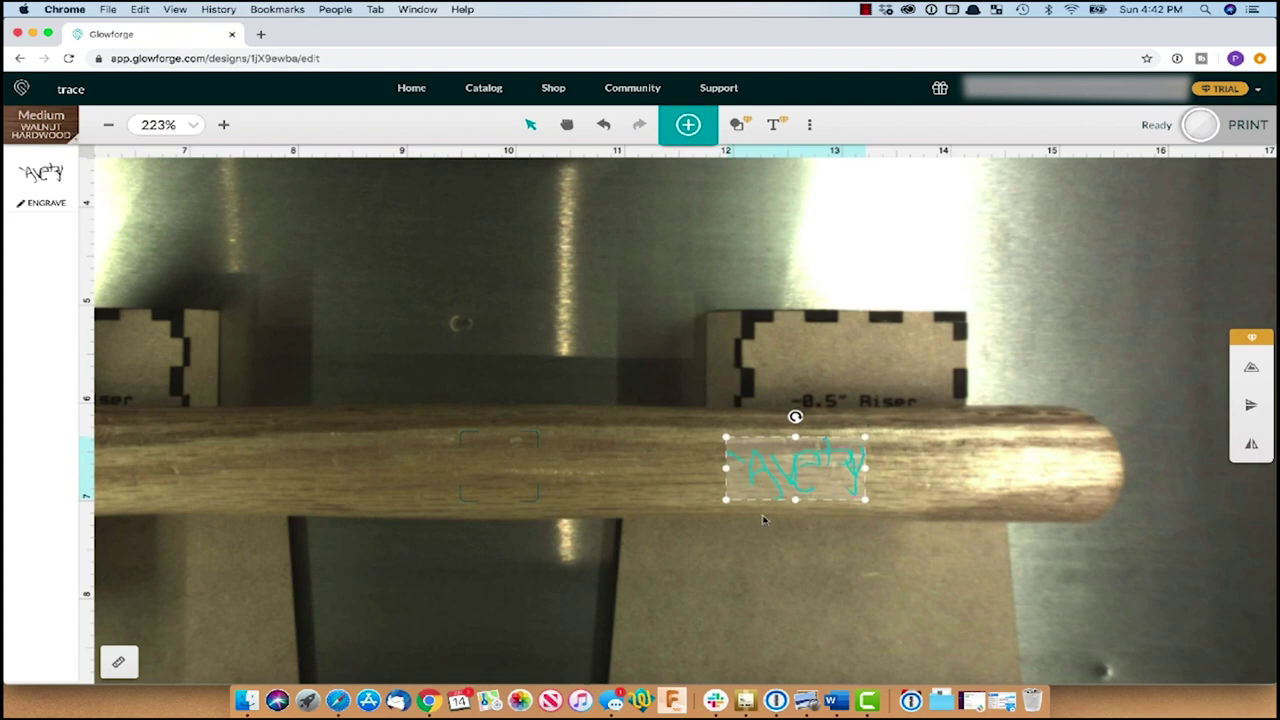
left_click(760, 521)
scroll(760, 521, "up", 5)
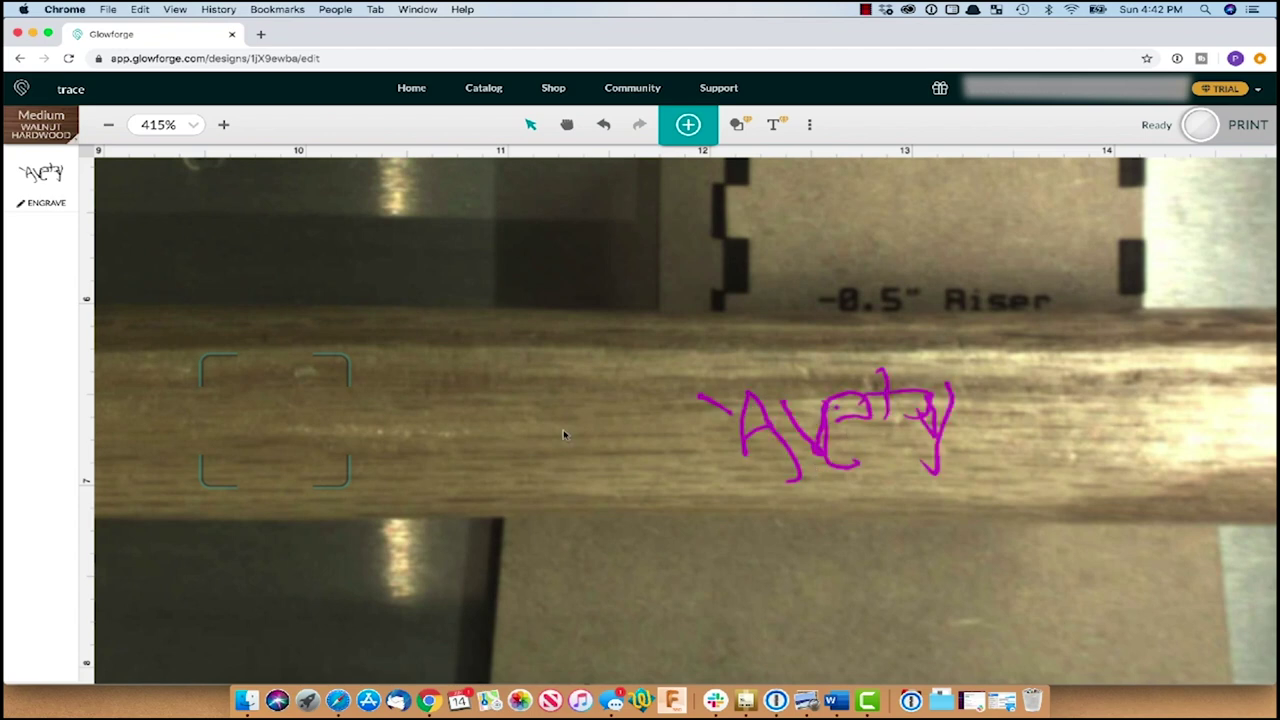
scroll(563, 434, "left", 3)
scroll(563, 434, "down", 2, "ctrl")
scroll(563, 434, "down", 3, "ctrl")
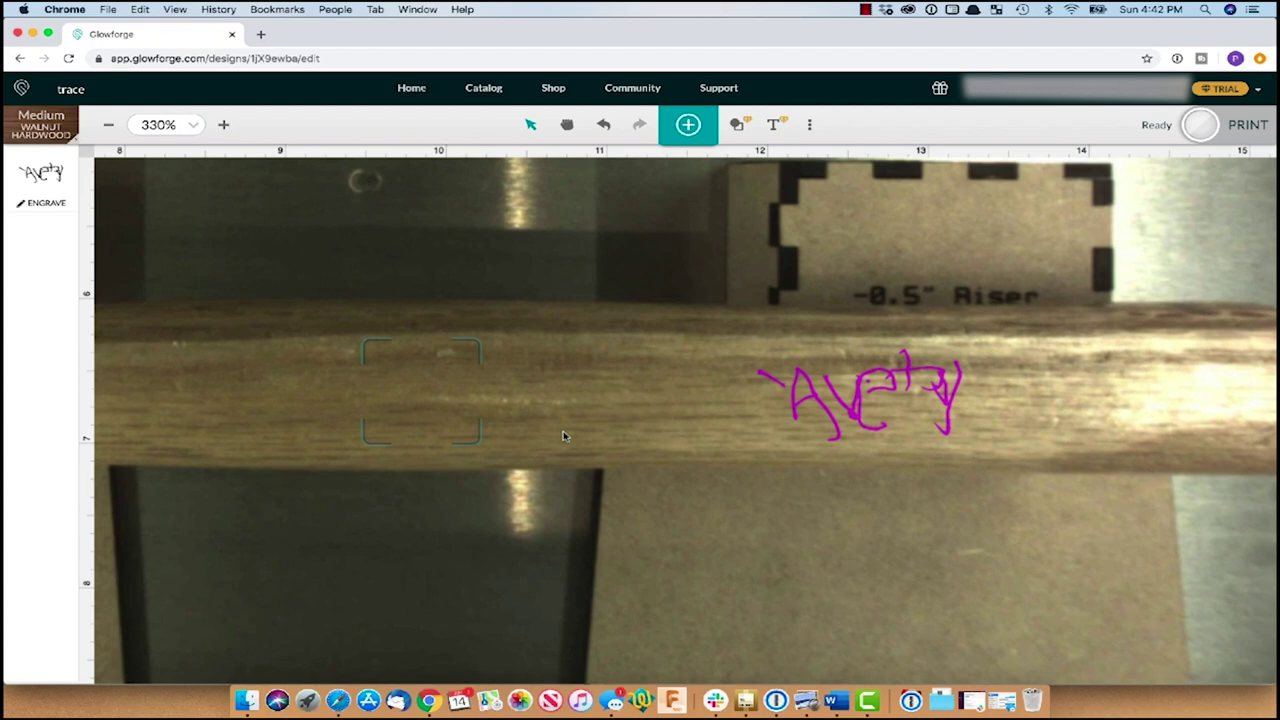
scroll(405, 428, "left", 3)
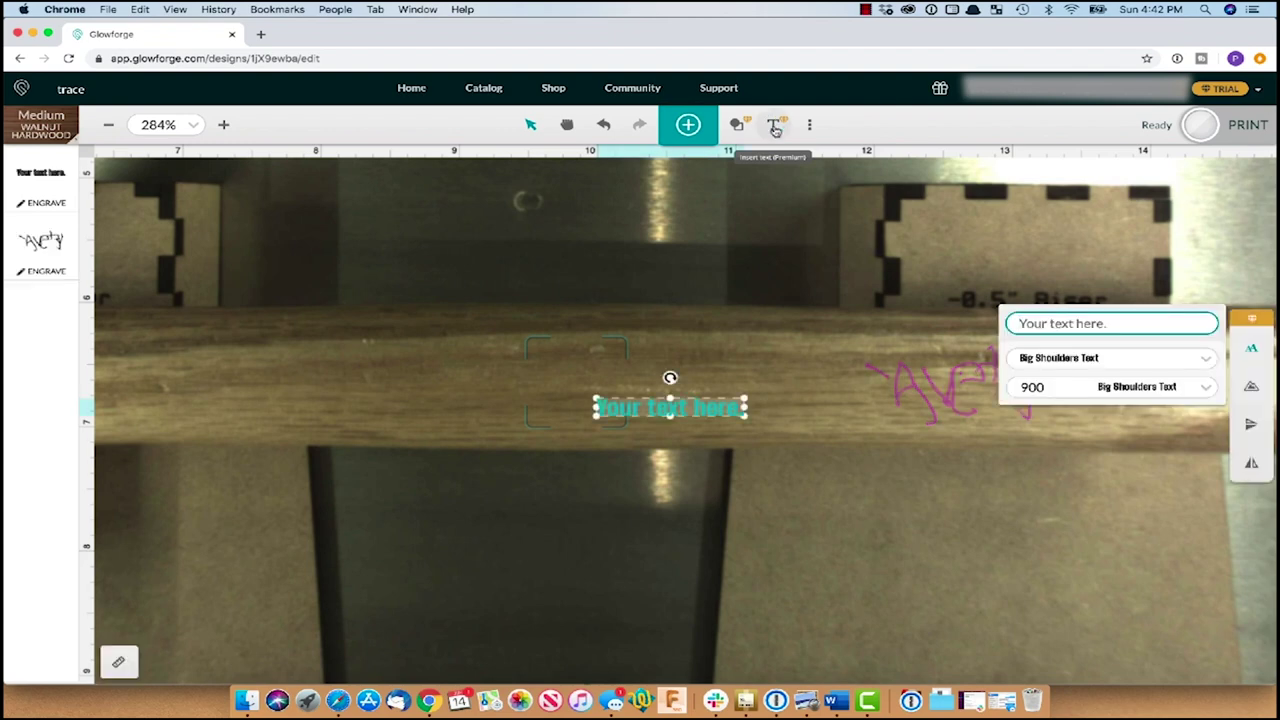
Add the text HAPPY FATHER'S DAY, enlarge it and position it left of the signature
type("HAPPY FATHER'S DAY")
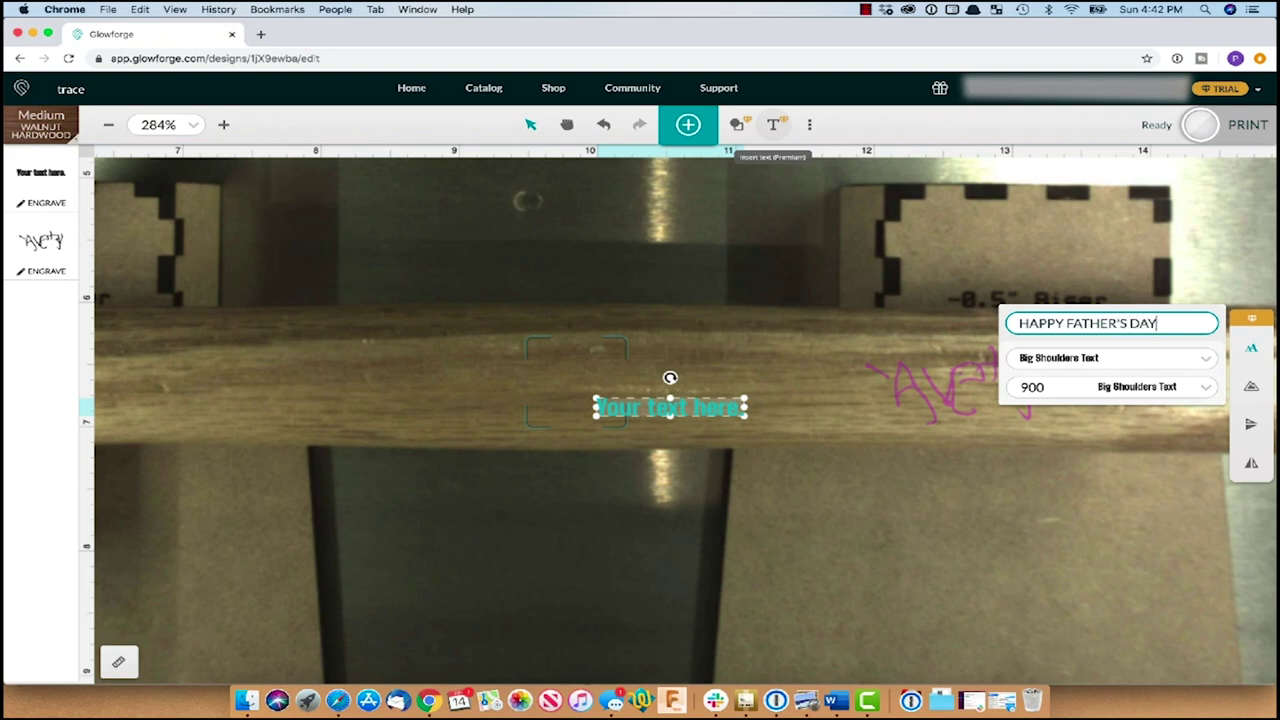
key("Return")
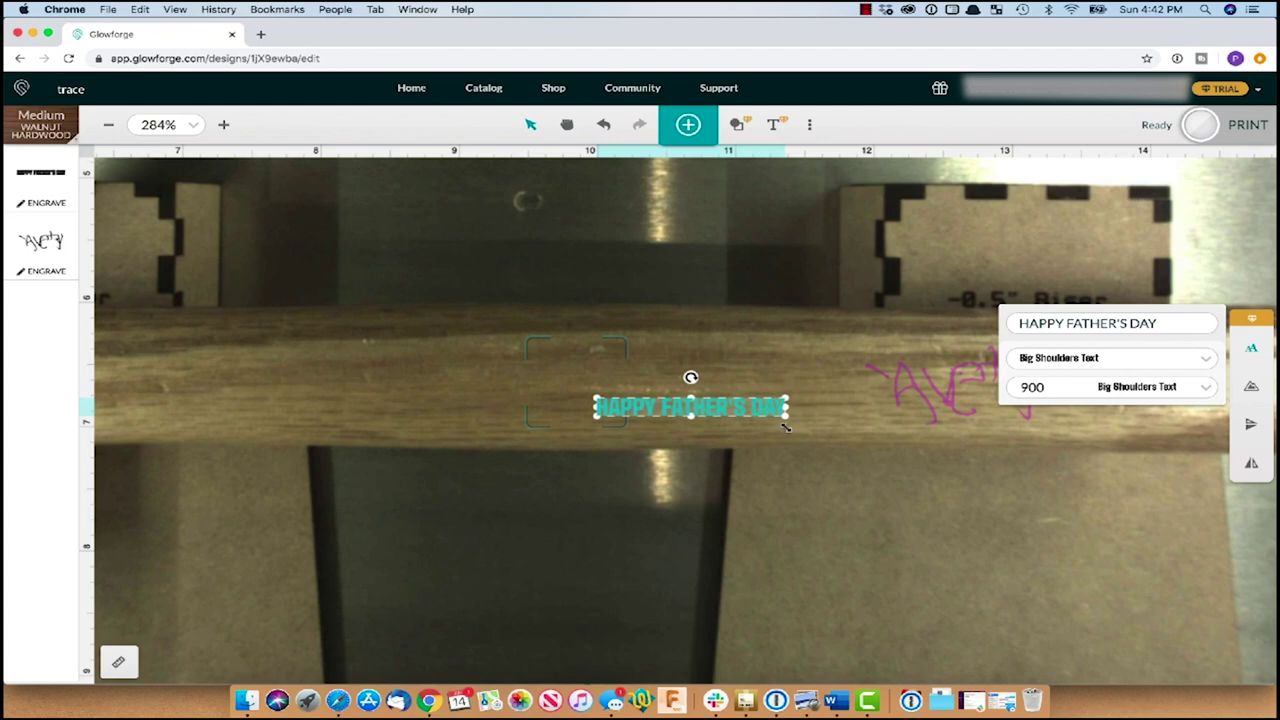
left_click_drag(786, 422, 1108, 480)
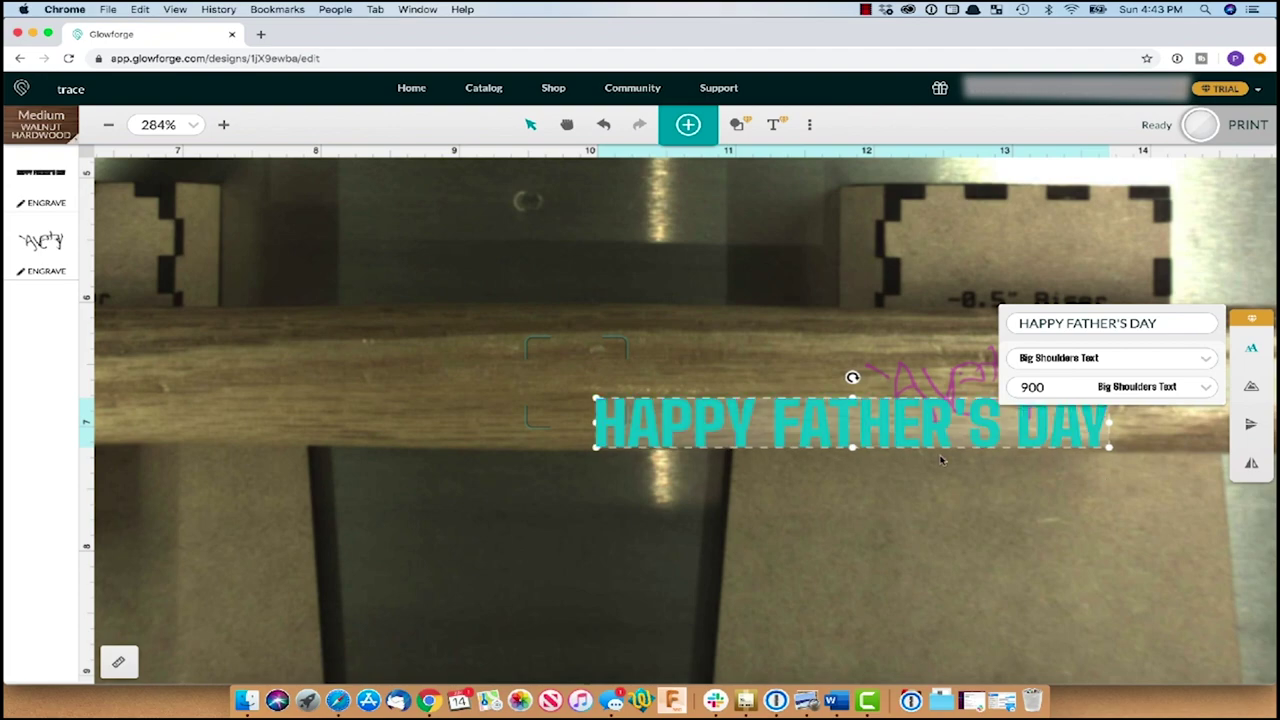
left_click_drag(920, 421, 489, 385)
scroll(488, 388, "down", 5)
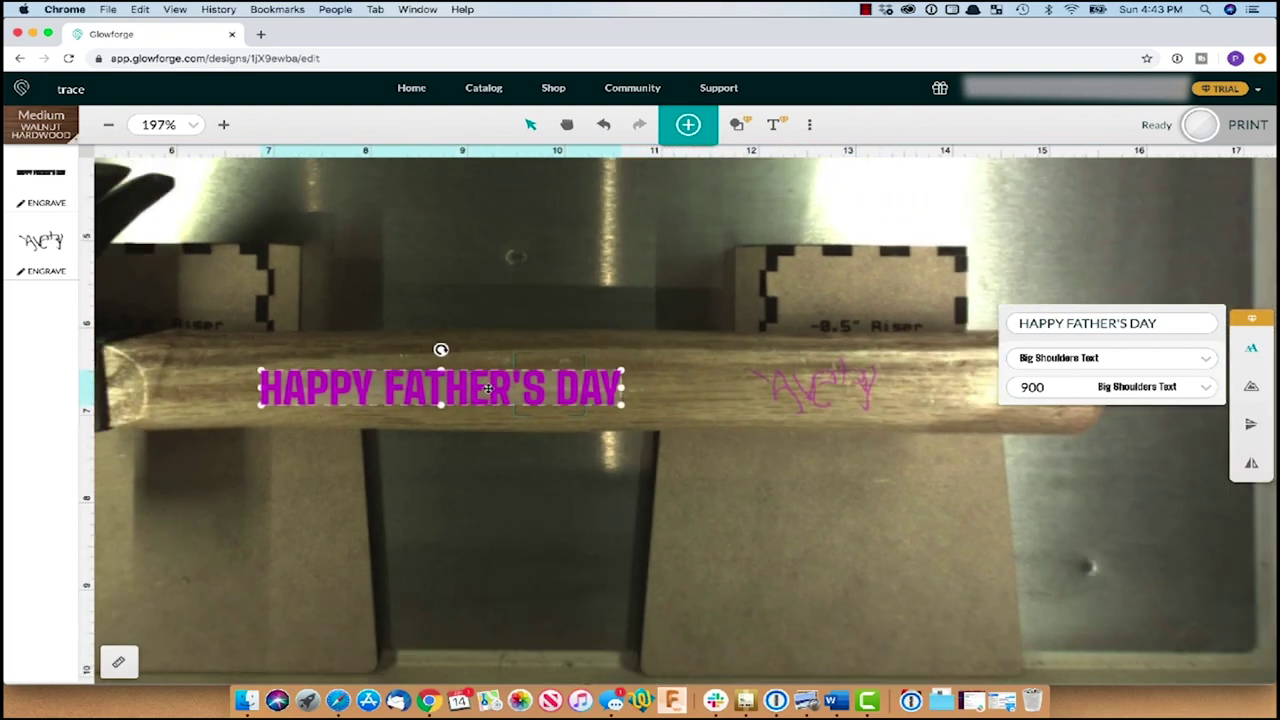
left_click_drag(522, 390, 555, 392)
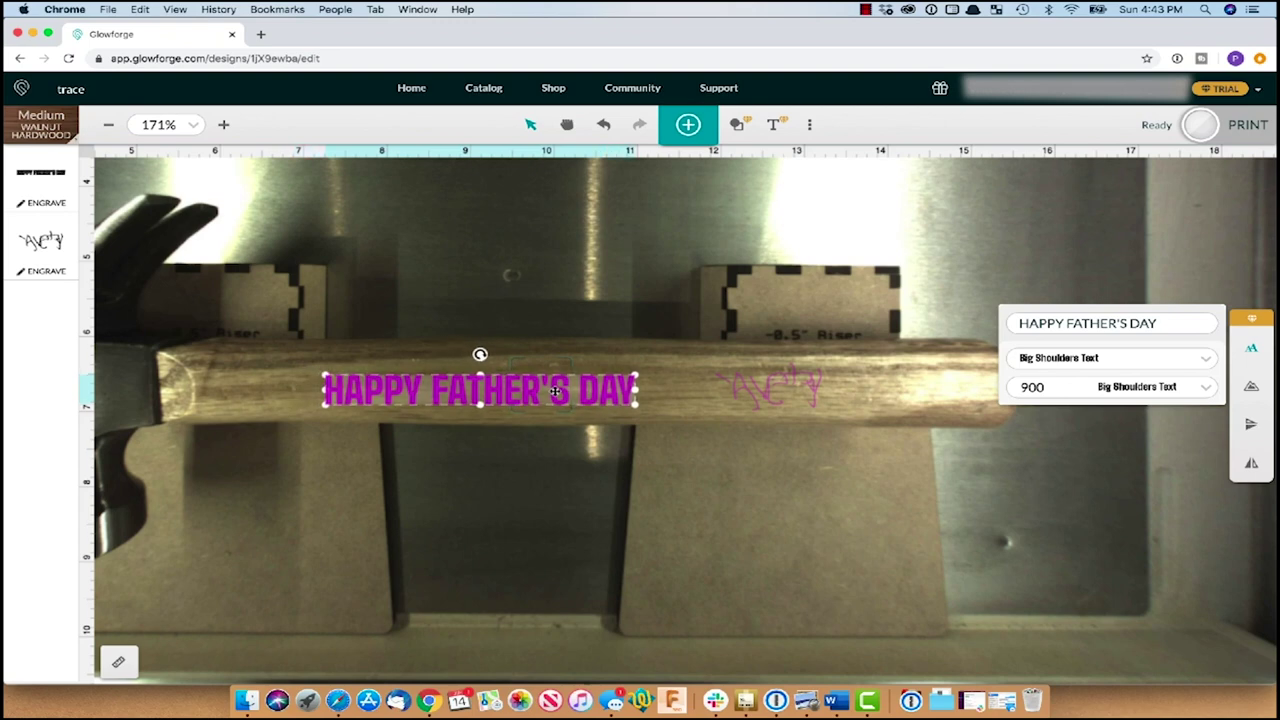
left_click(558, 458)
Send the design to the Glowforge to engrave, with an estimated time of 03:16
scroll(558, 458, "up", 5)
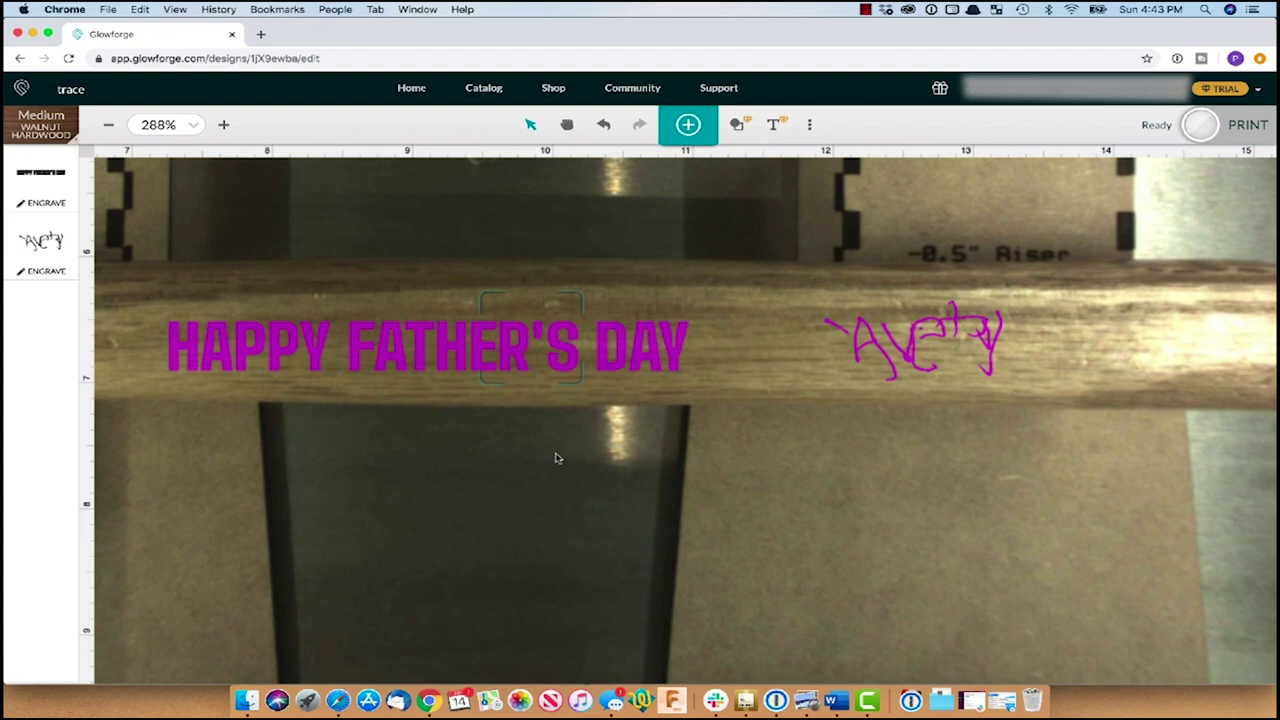
scroll(495, 440, "left", 3)
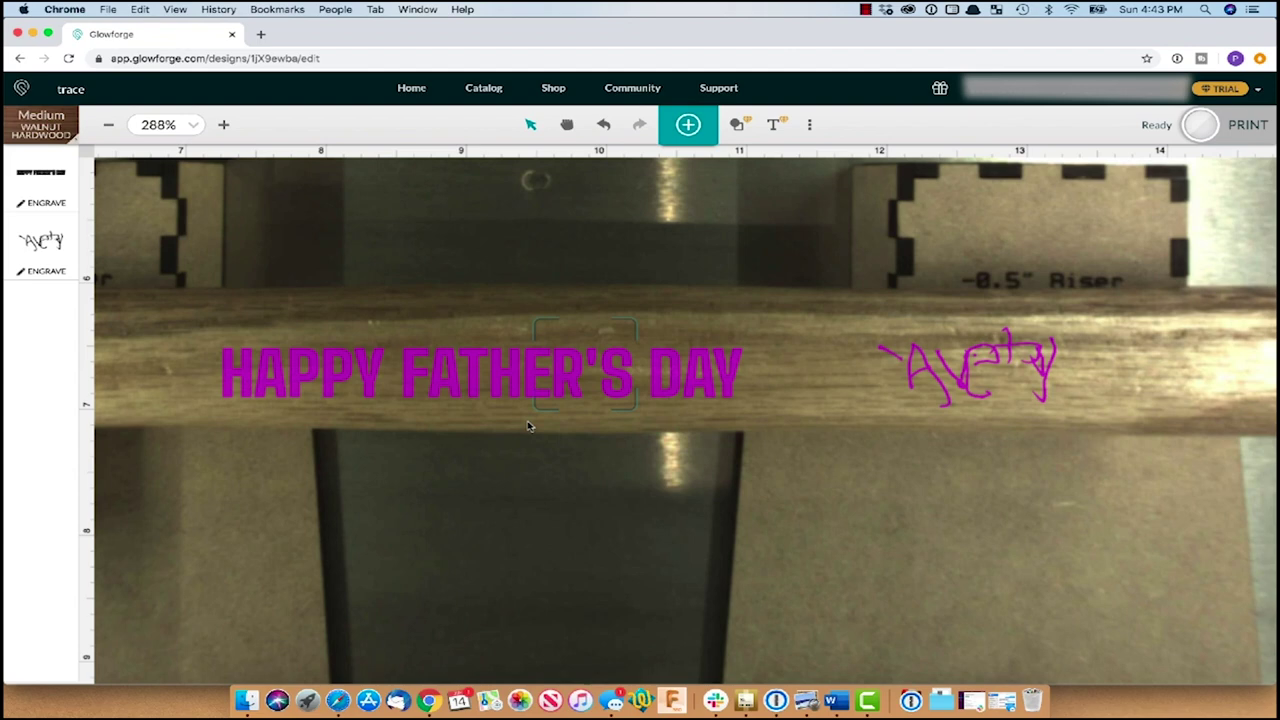
scroll(529, 426, "down", 3)
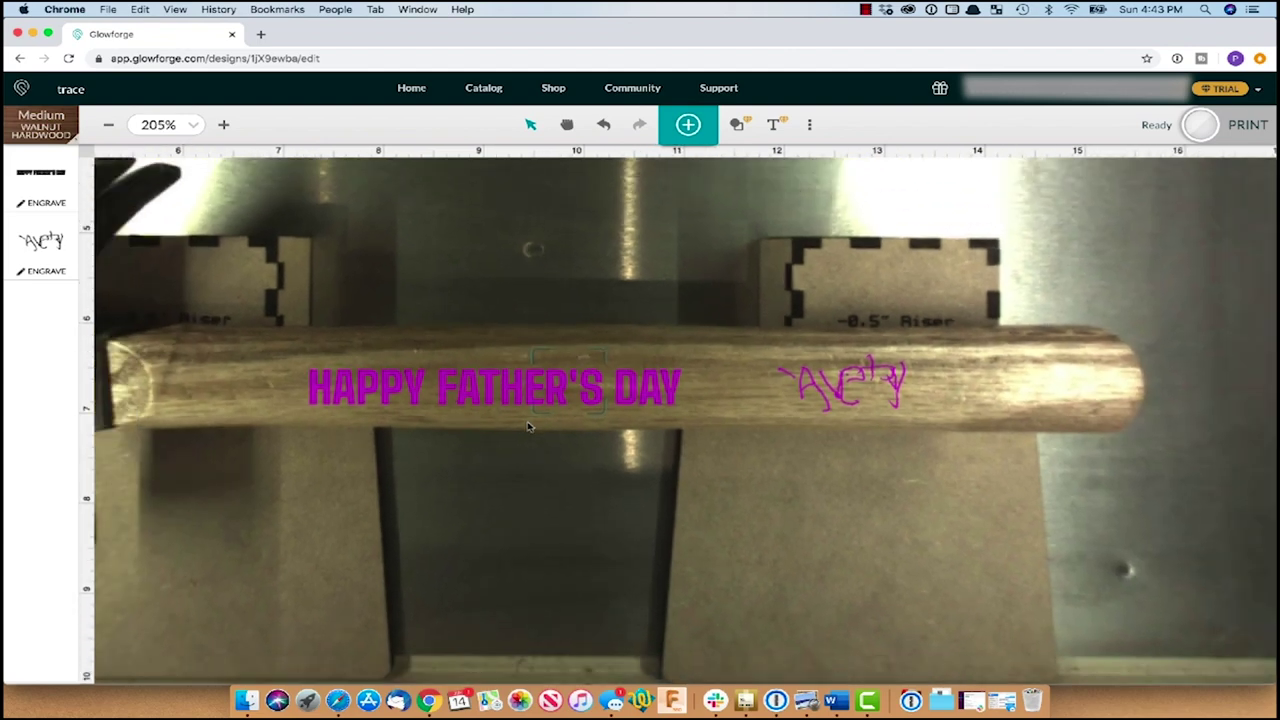
left_click(1200, 125)
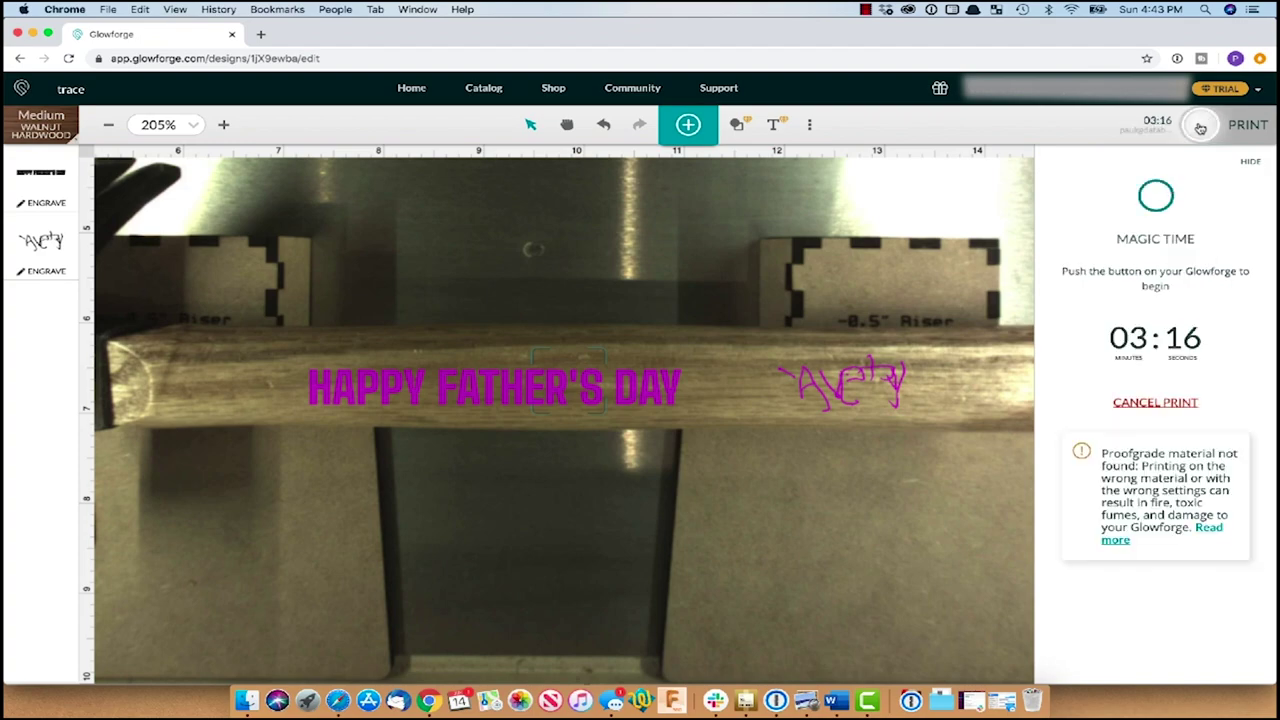